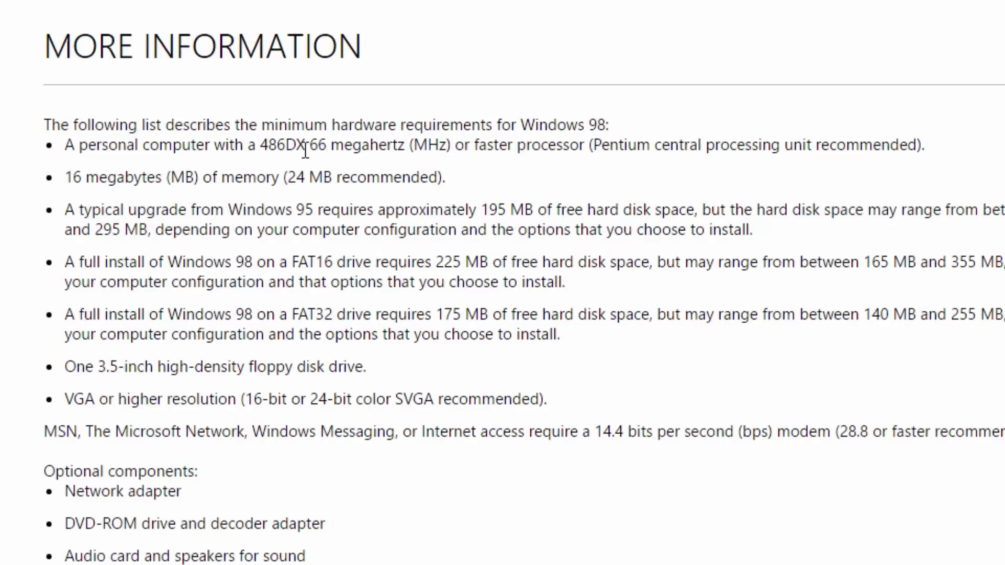
Step: Highlight the 66 MHz processor requirement in the text, then clear the highlight
left_click_drag(310, 145, 451, 153)
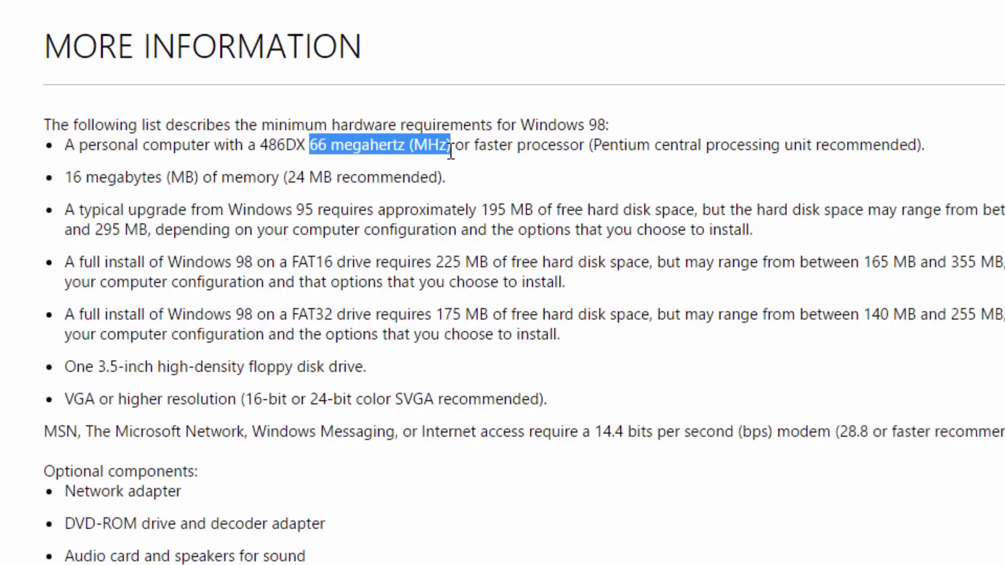
left_click(444, 215)
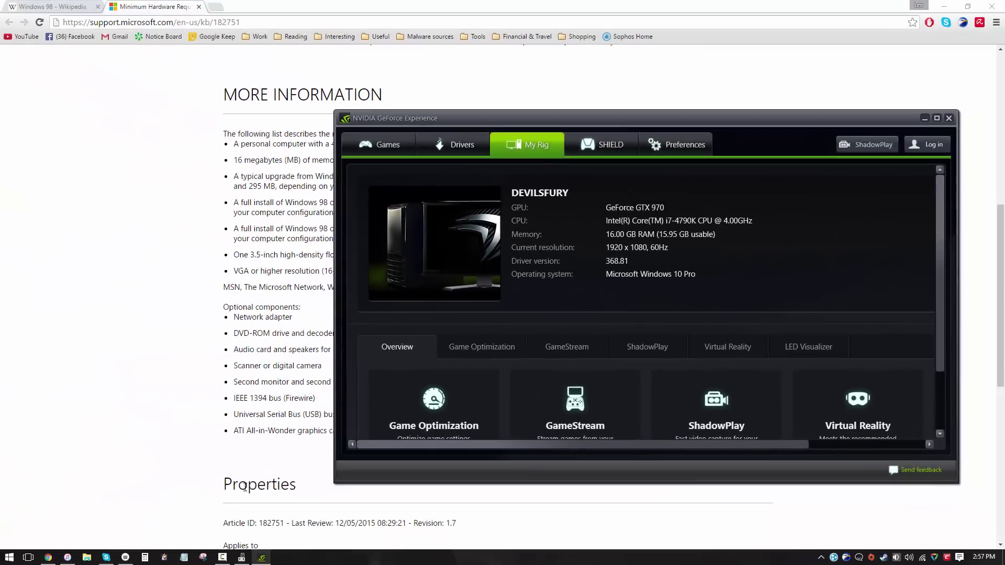
Step: Bring Device Manager to the front and scroll up through its device tree
left_click(242, 555)
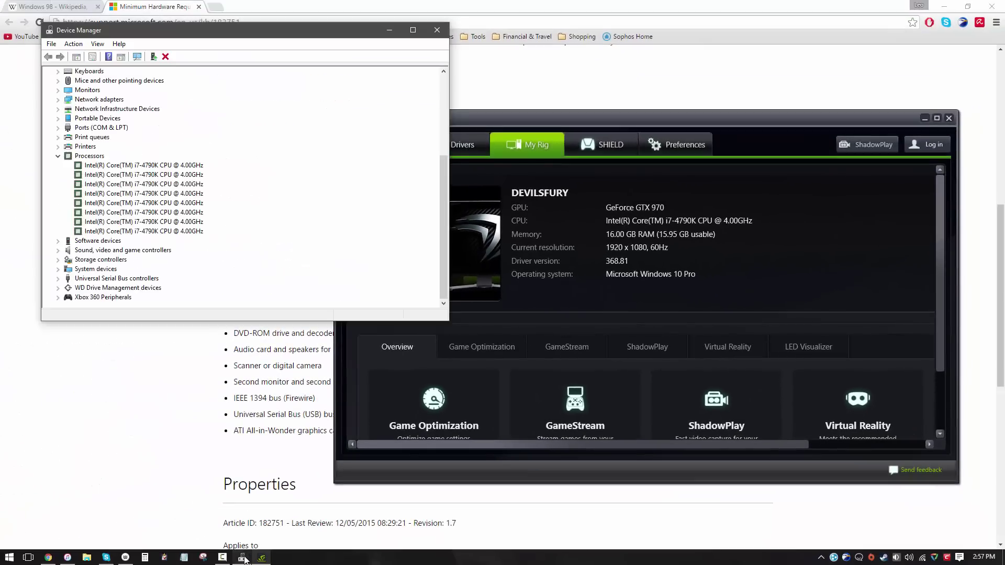
scroll(134, 241, "up", 4)
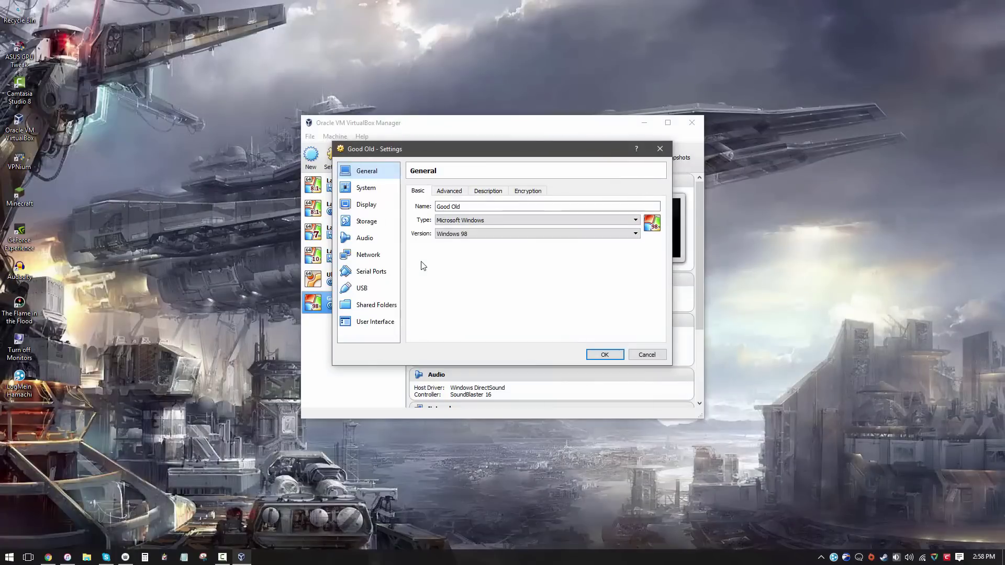
Step: Review Good Old's System and Processor settings, then the Good Old.vmdk disk under Storage
left_click(374, 186)
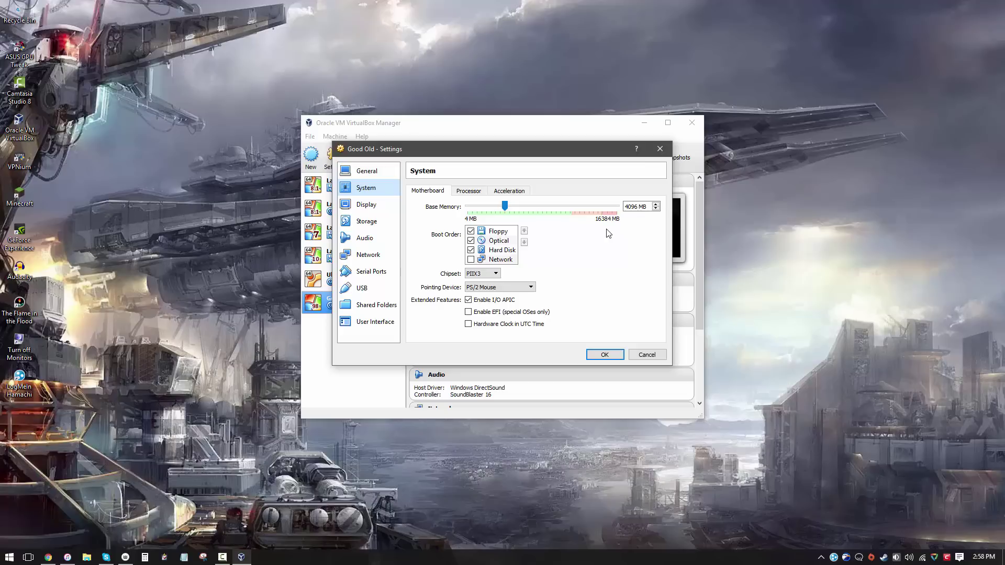
left_click(474, 194)
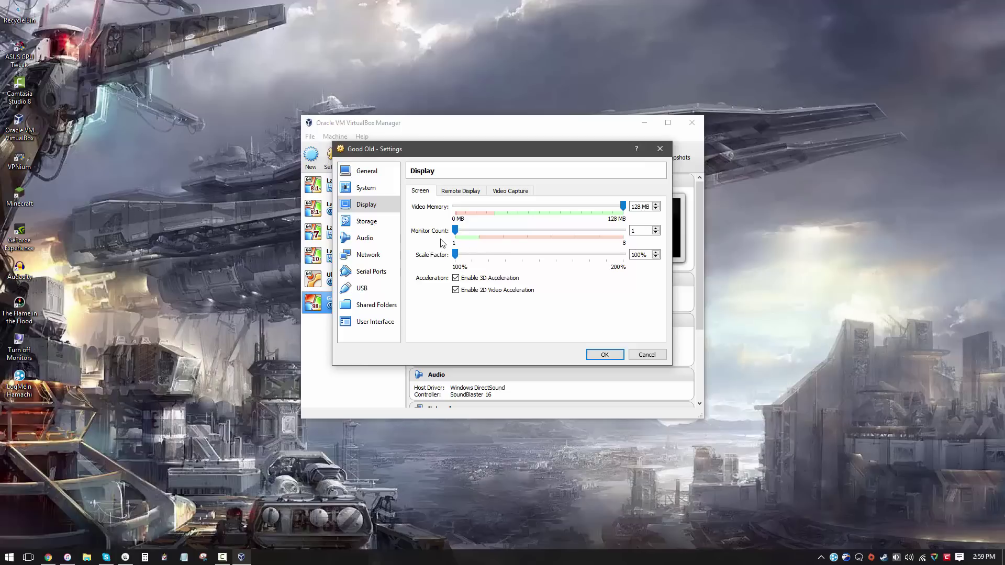
left_click(390, 222)
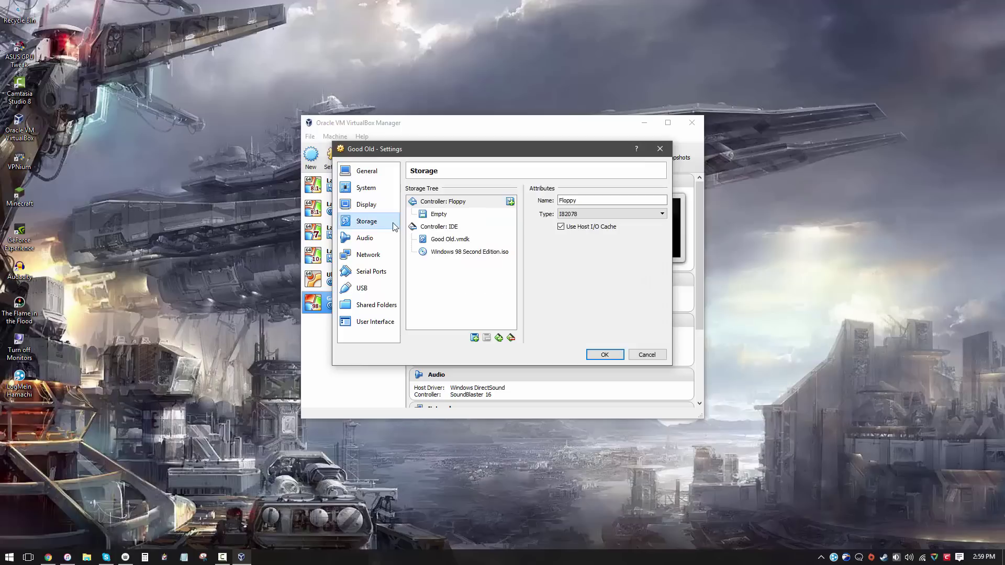
left_click(447, 240)
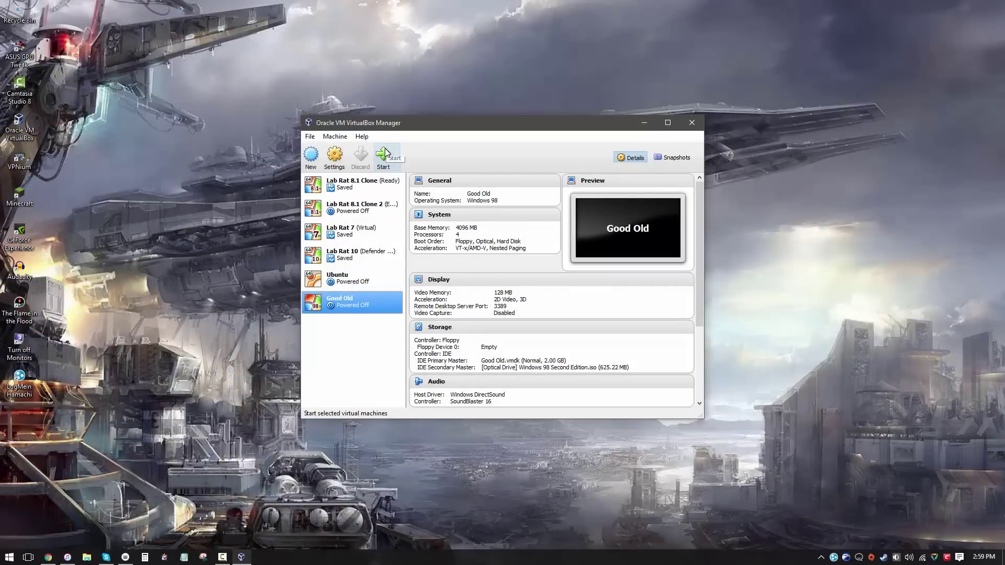
Step: Start Good Old full screen, boot from CD-ROM via the F12 menu, and launch Windows 98 Setup
left_click(385, 152)
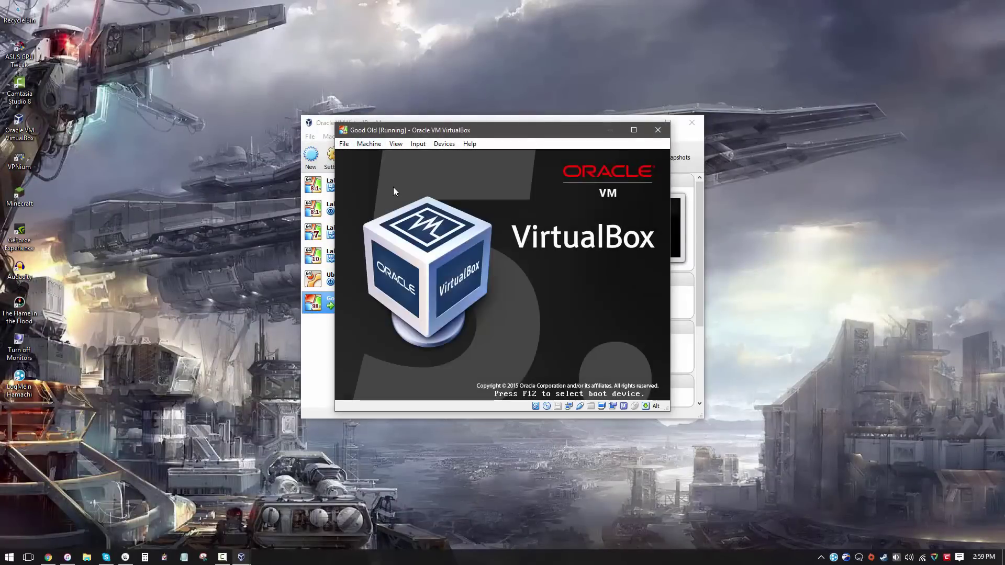
key("F12")
key("Control_R+f")
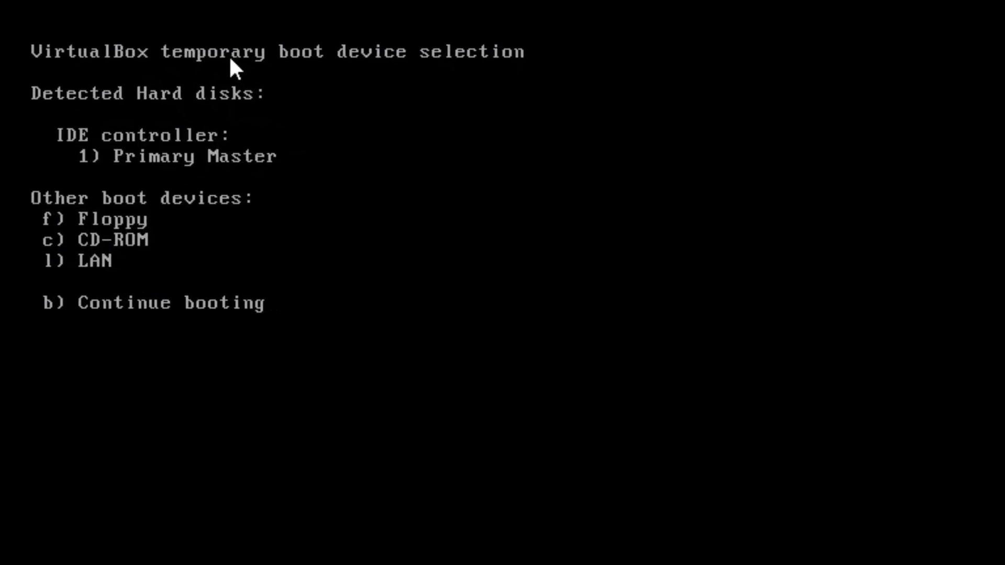
key("c")
key("Down")
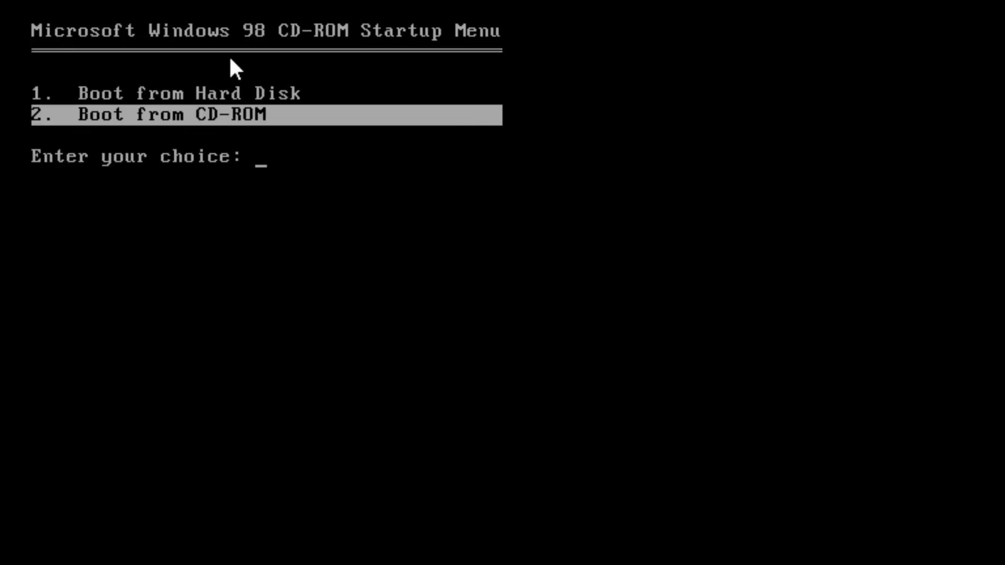
key("Return")
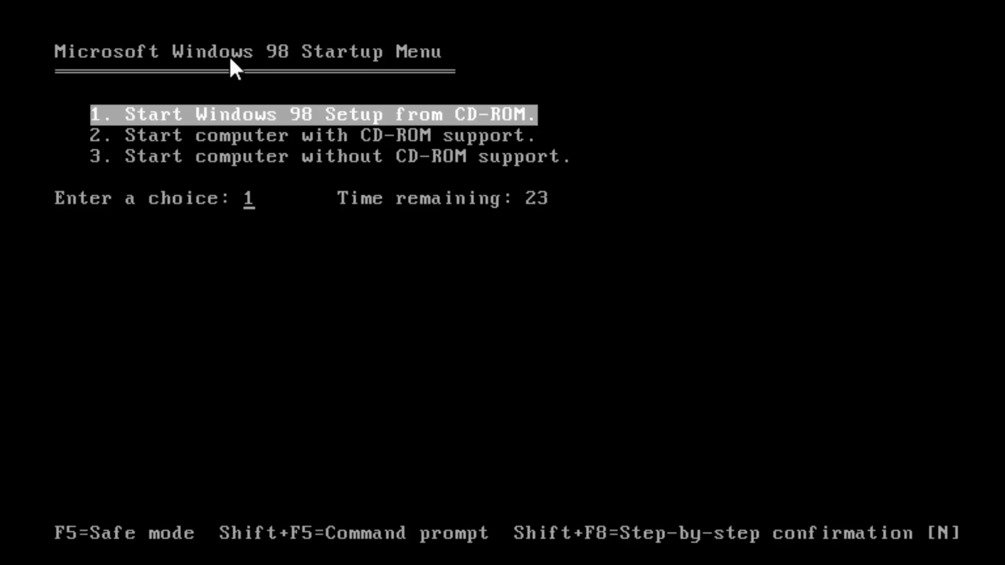
key("Return")
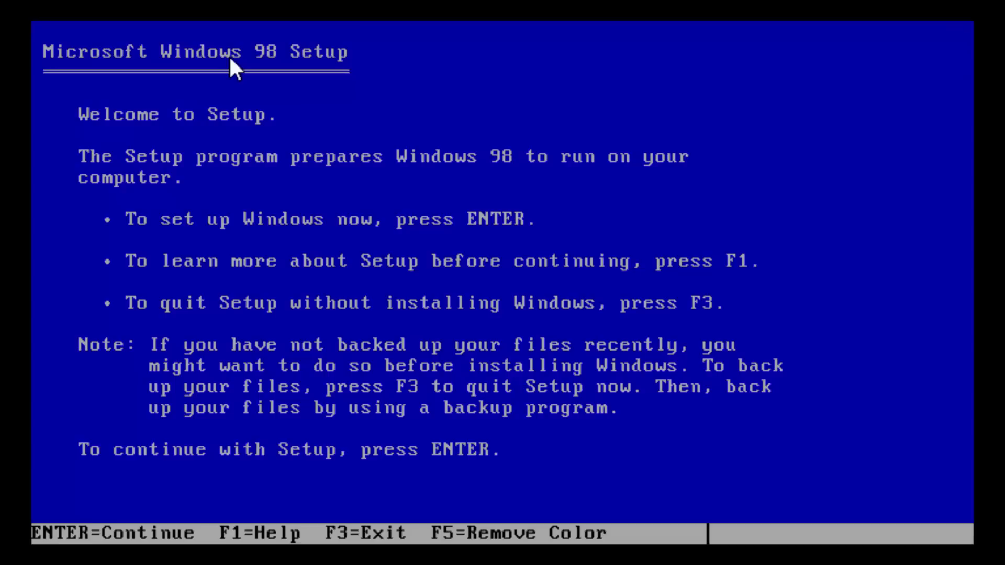
Step: Remove Setup's colour with F5, pass the welcome screen, and select replacing the current system
key("F5")
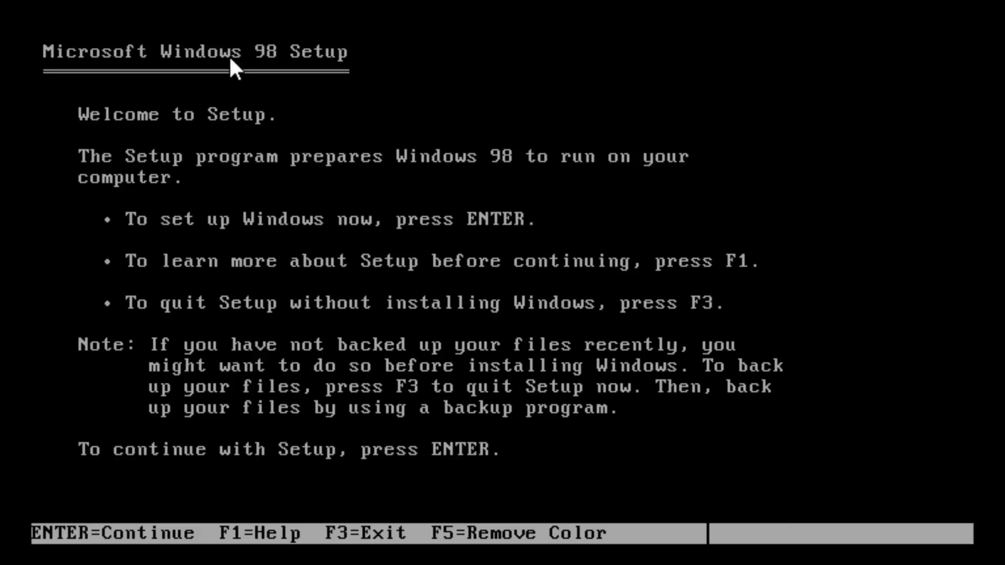
key("Return")
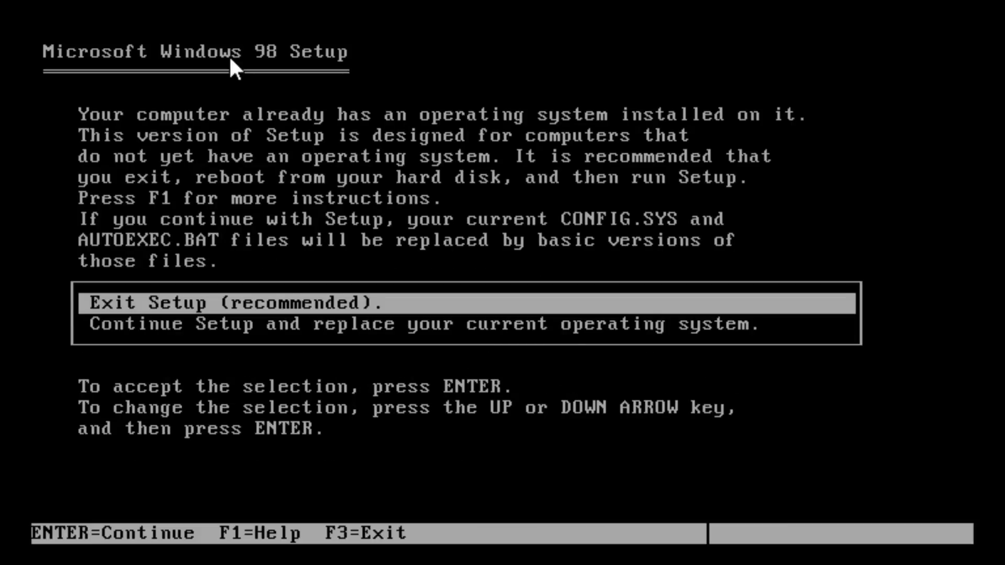
key("Down")
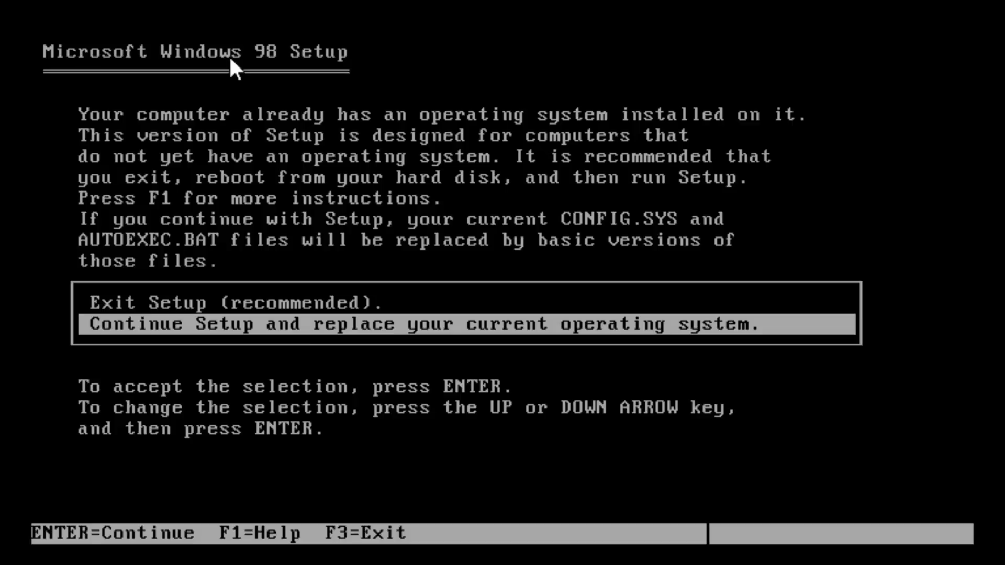
Step: Confirm continuing Setup and let ScanDisk run its routine check of drive C
key("Return")
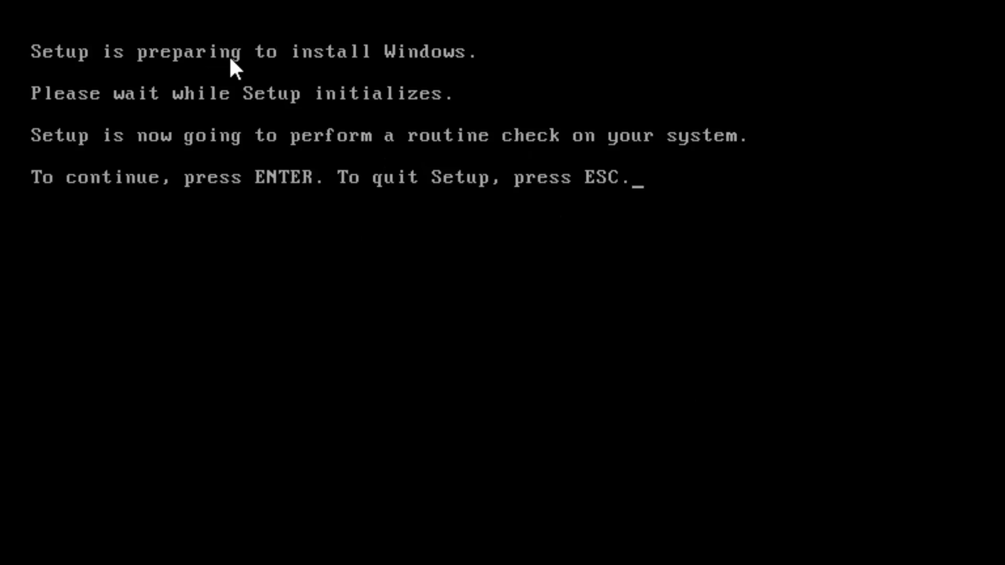
key("Return")
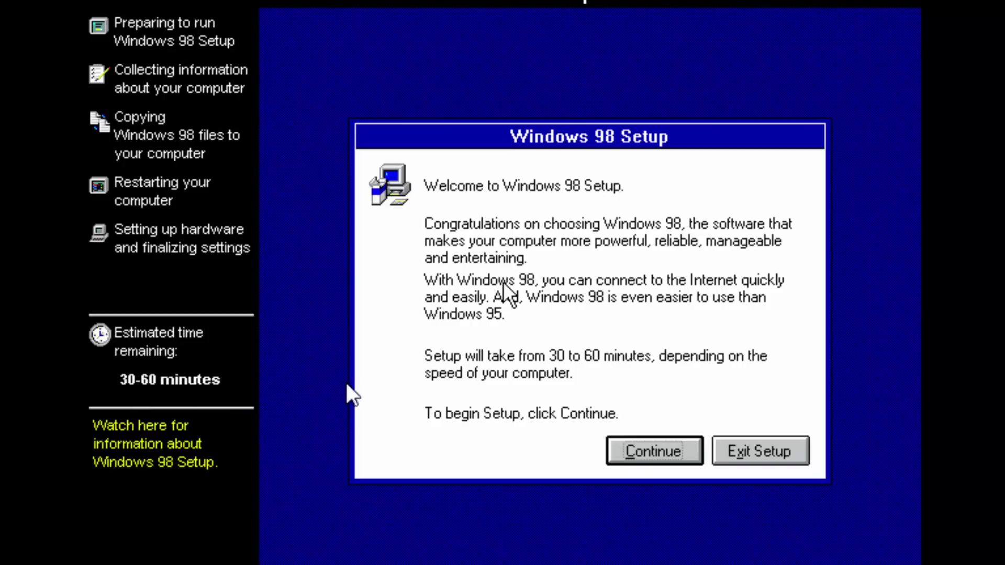
Step: Install to C:\WINDOWS, skip saving system files, keep United States, and start copying files
left_click(686, 459)
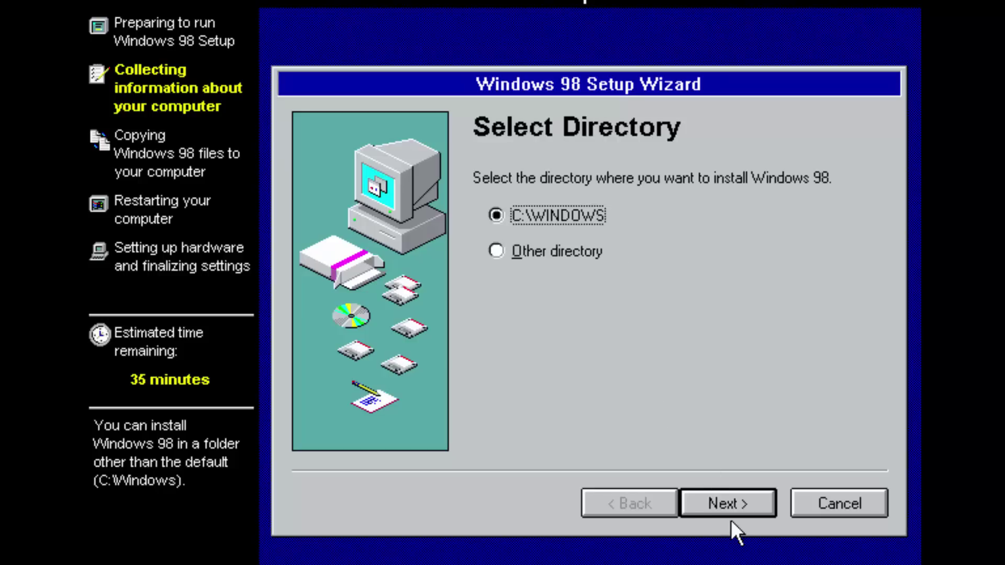
left_click(727, 505)
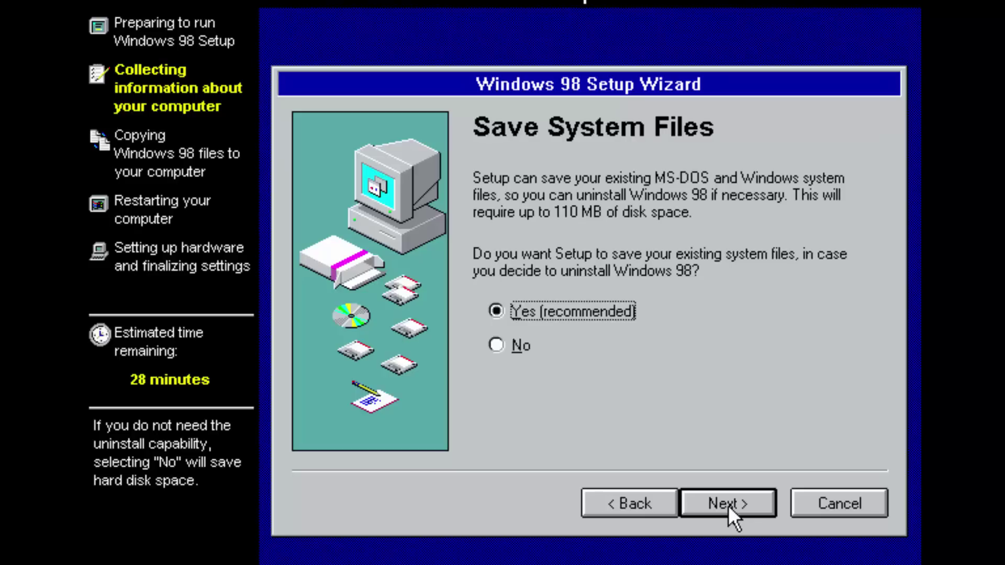
left_click(496, 344)
left_click(759, 508)
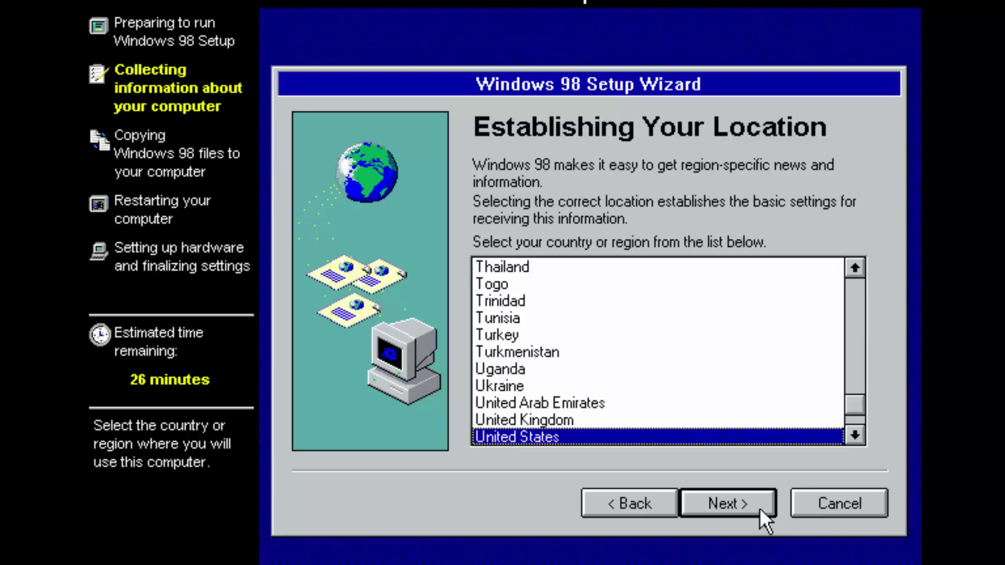
left_click(759, 508)
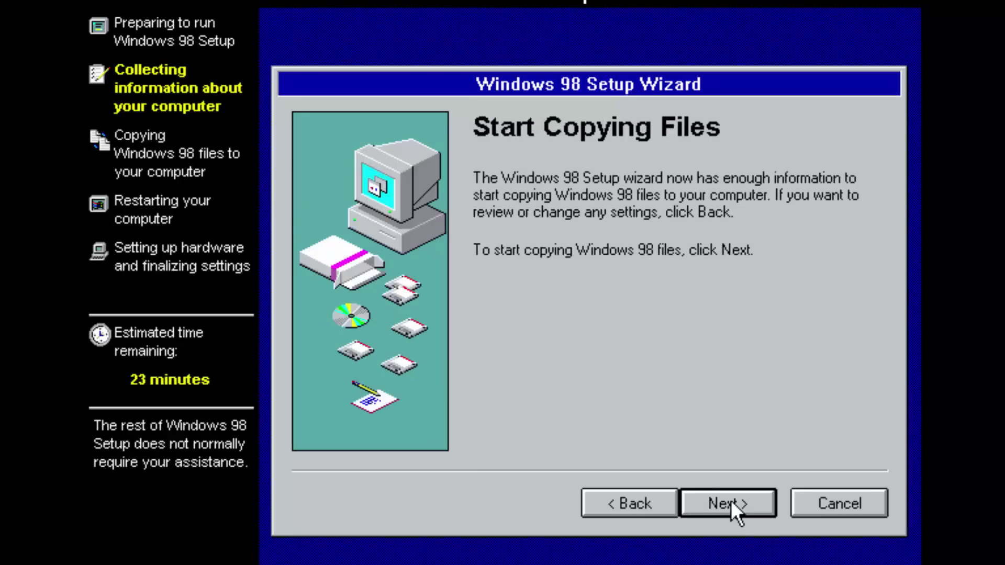
left_click(730, 500)
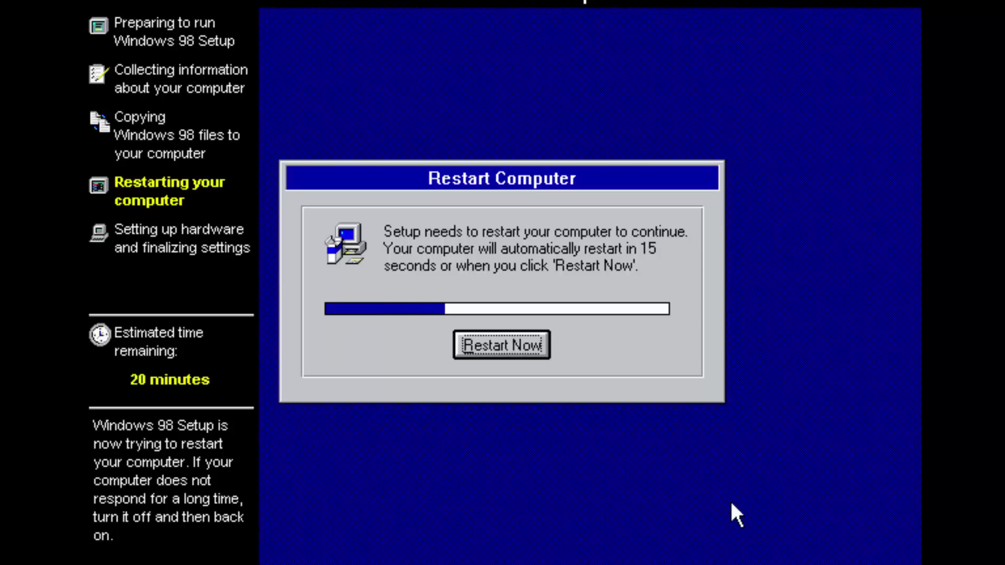
Step: Restart the machine now and boot from the hard disk at the Startup Menu
left_click(542, 338)
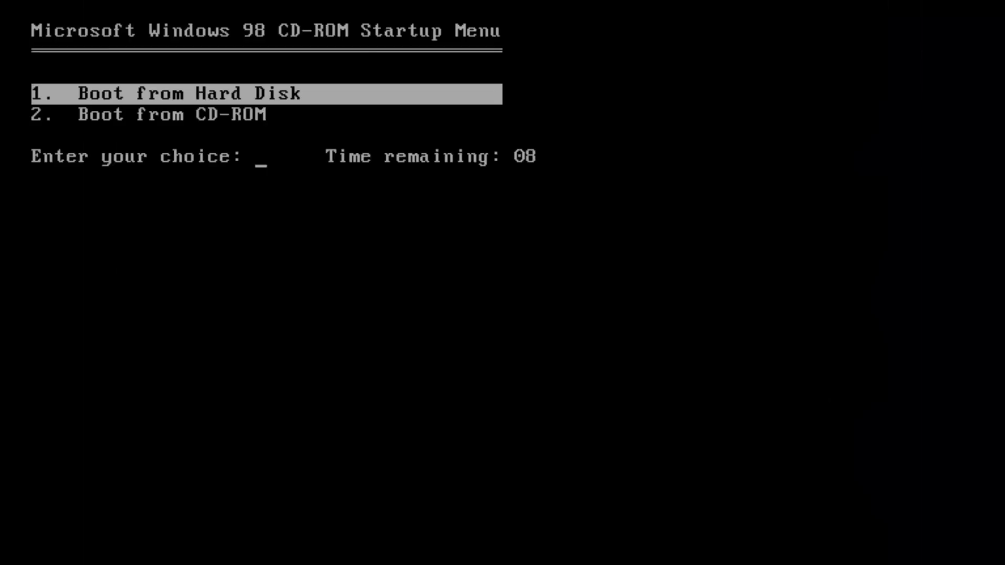
key("Return")
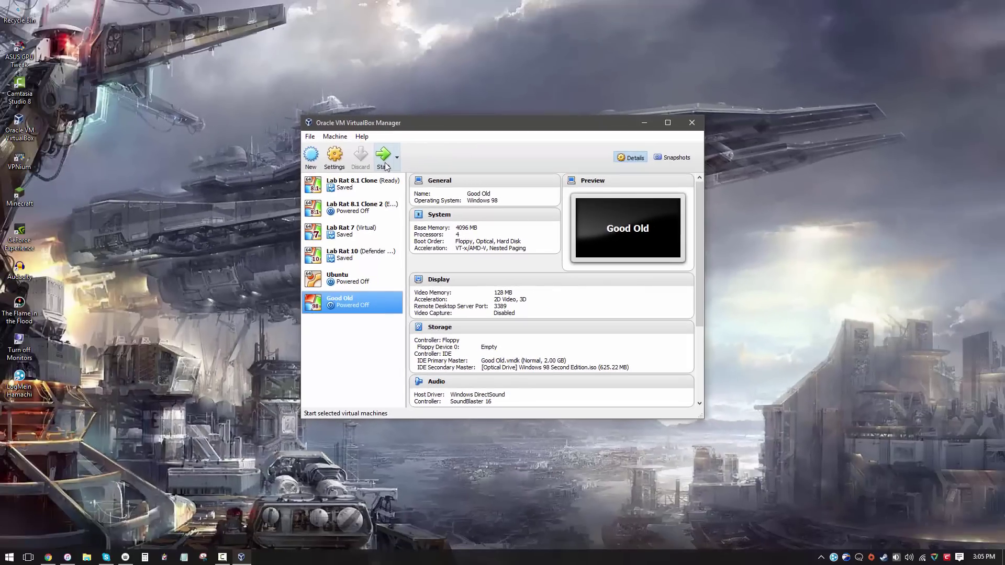
Step: Lower Good Old's base memory from 4096 MB to 512 MB in System settings and save
left_click(334, 157)
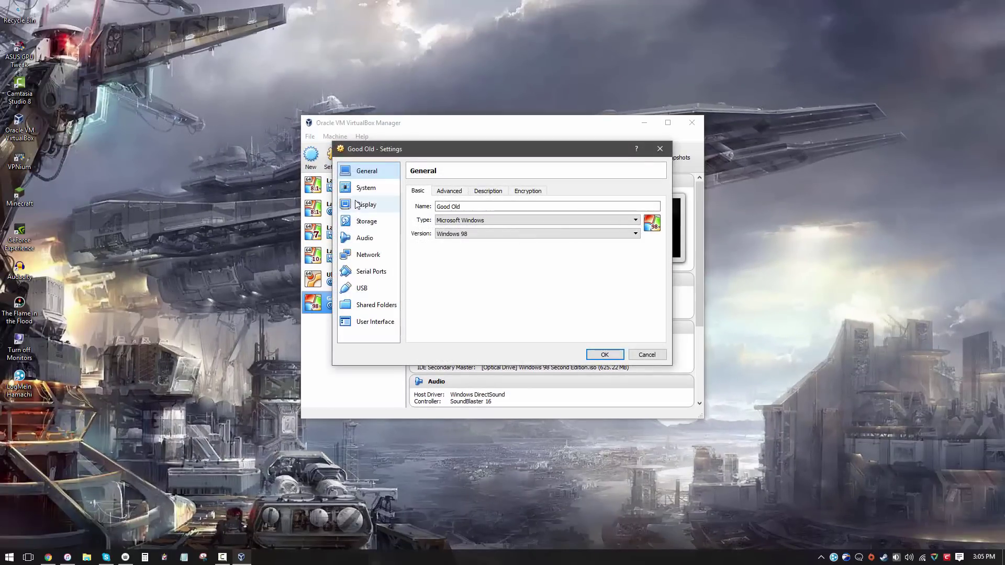
left_click(359, 194)
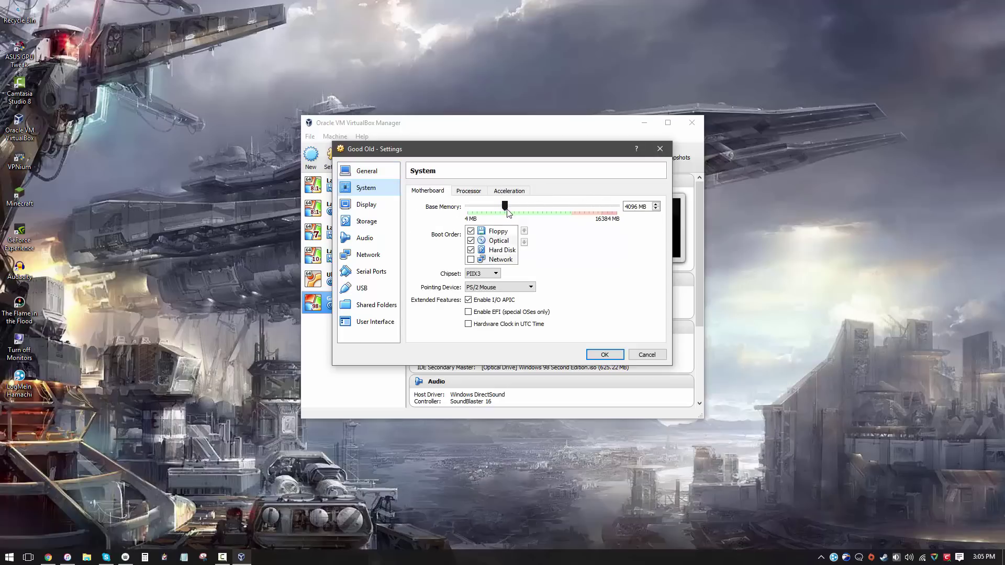
left_click_drag(505, 207, 474, 210)
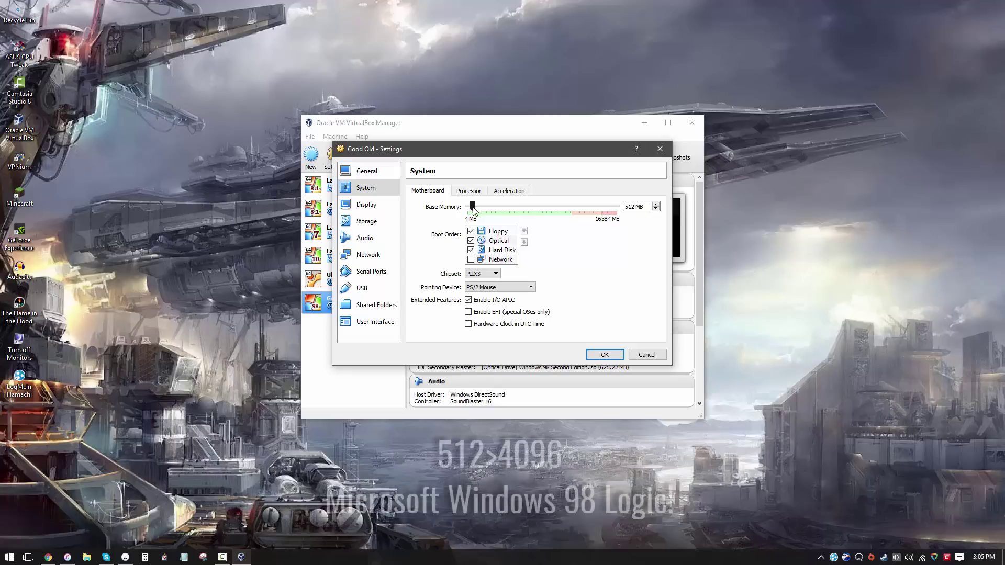
left_click(602, 355)
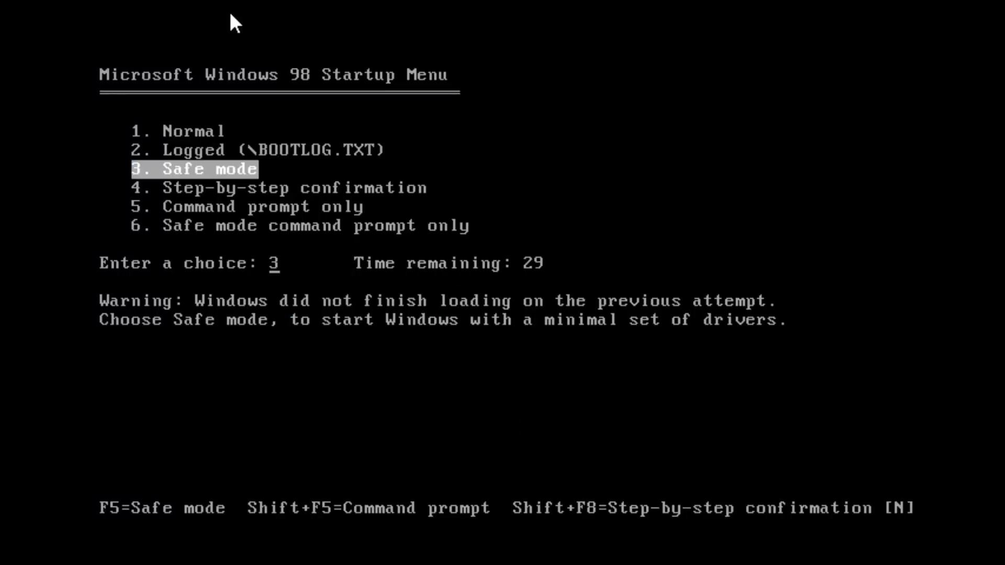
Step: Boot Windows 98 normally and enter the user's name on the user information page
key("Up")
key("Up")
key("Return")
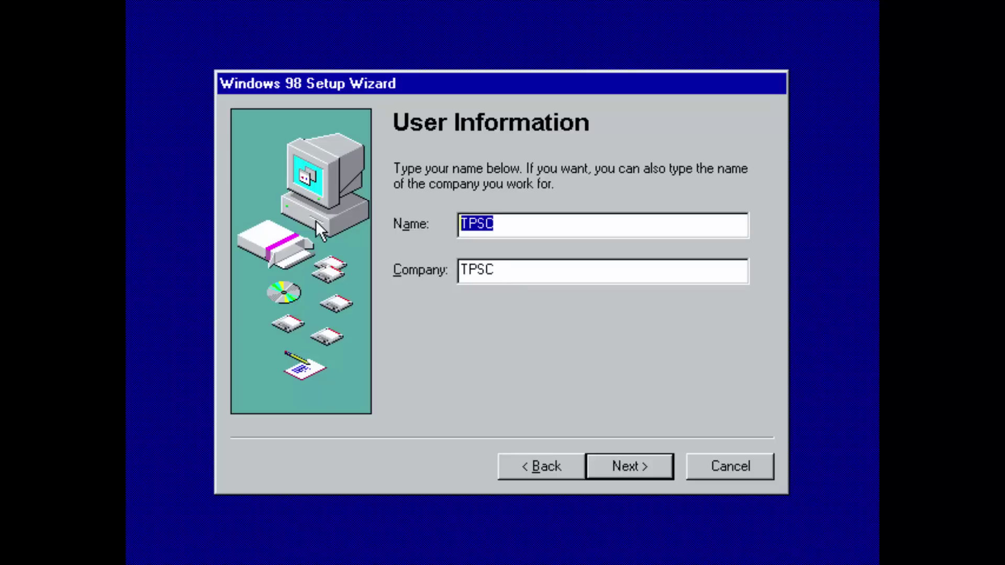
type("Leo")
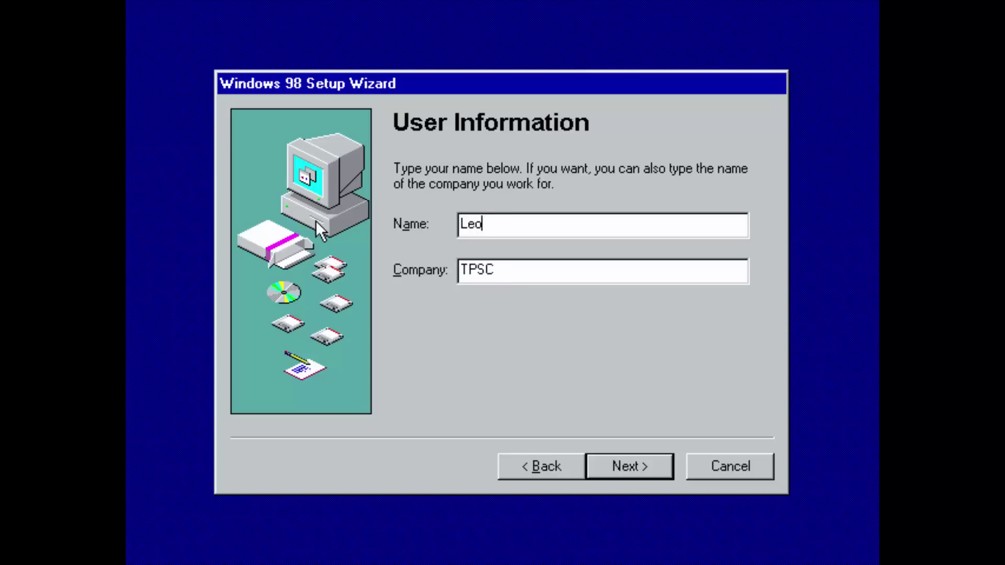
key("Tab")
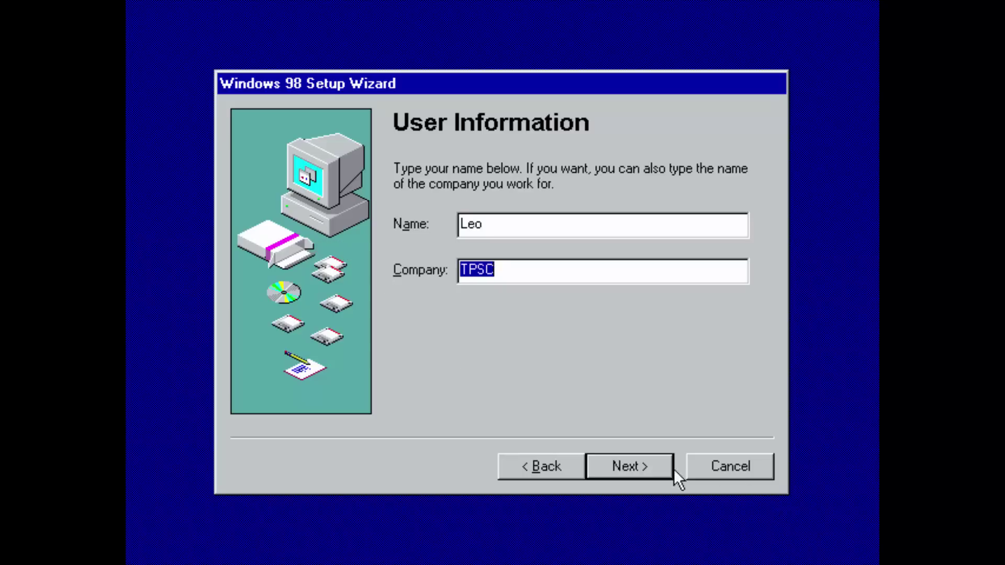
left_click(605, 462)
Step: Accept the licence agreement, submit the product key, and finish the setup wizard
left_click(509, 375)
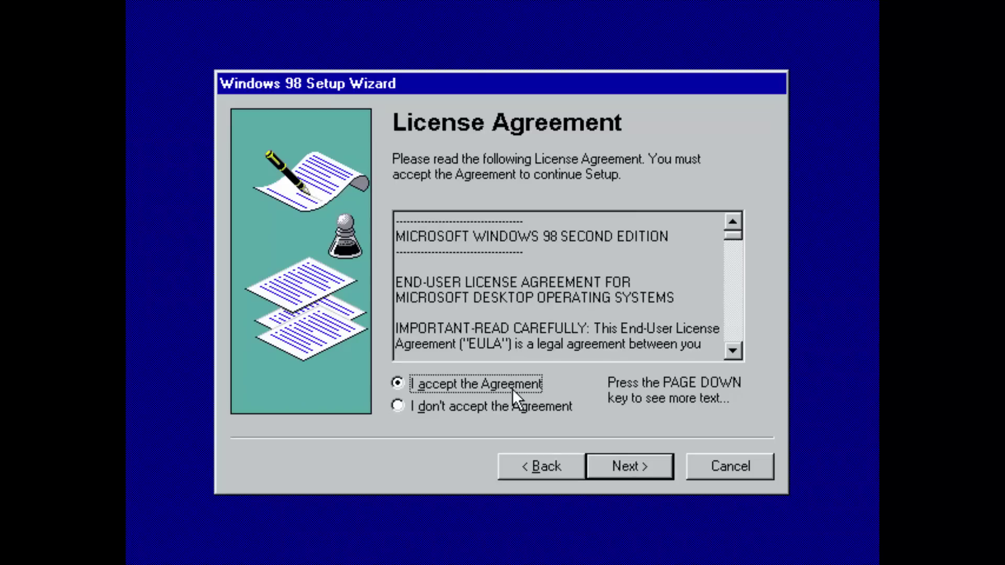
left_click(624, 453)
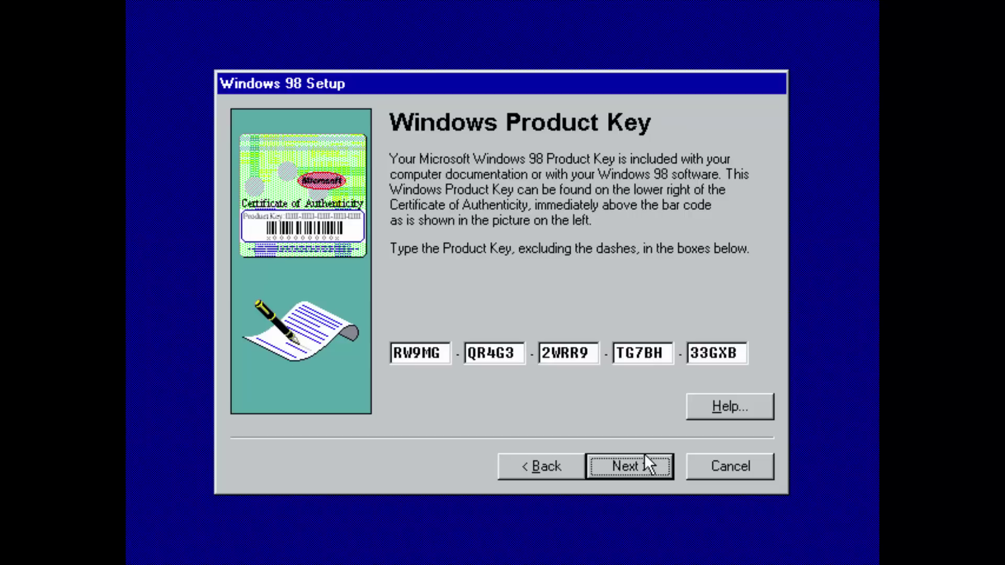
left_click(645, 454)
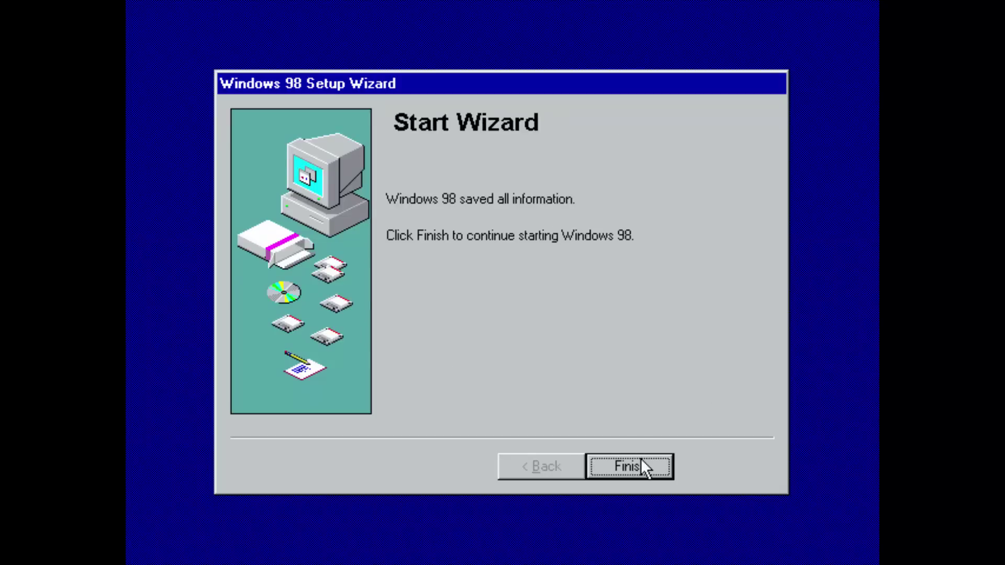
left_click(646, 468)
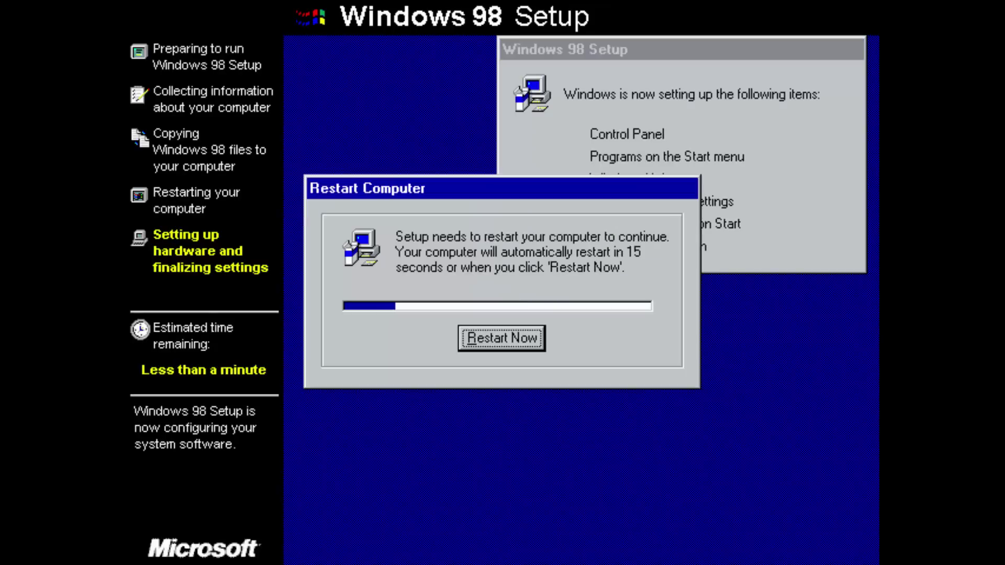
Step: Restart the Windows 98 VM immediately so setup can finish configuring
left_click(510, 343)
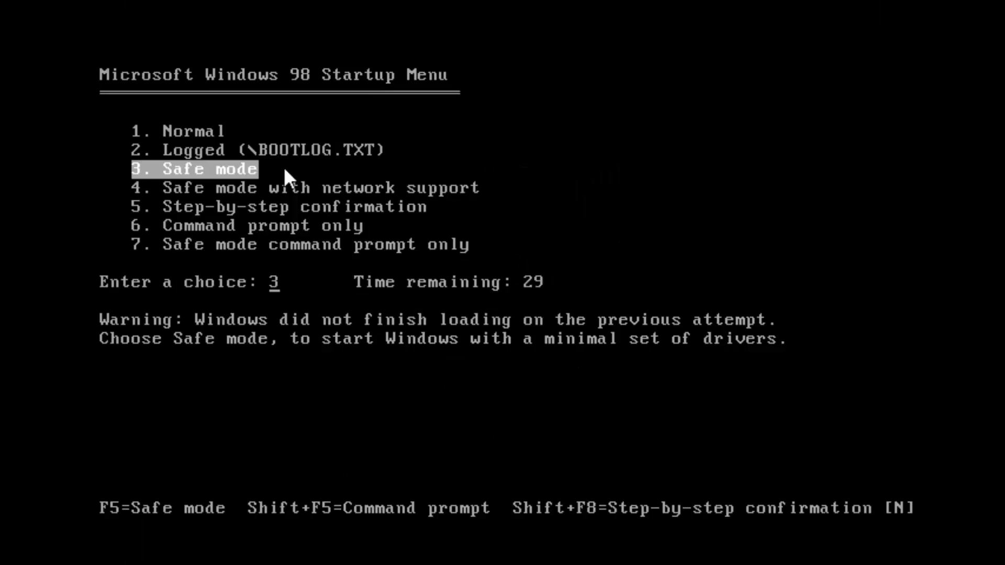
Step: Boot Windows 98 in Safe mode, dismiss its notice, and bring up the Shut Down options to restart
key("Return")
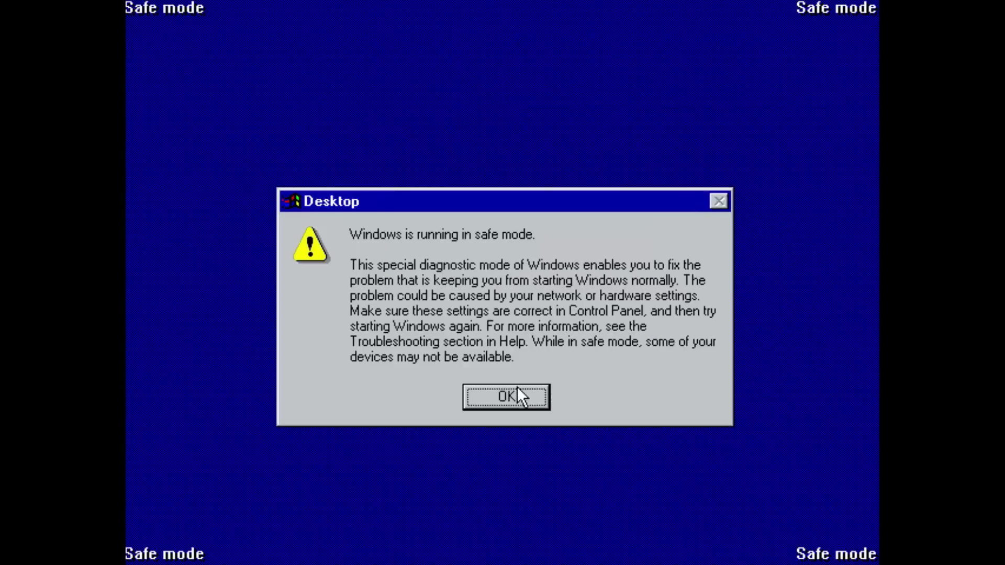
left_click(516, 388)
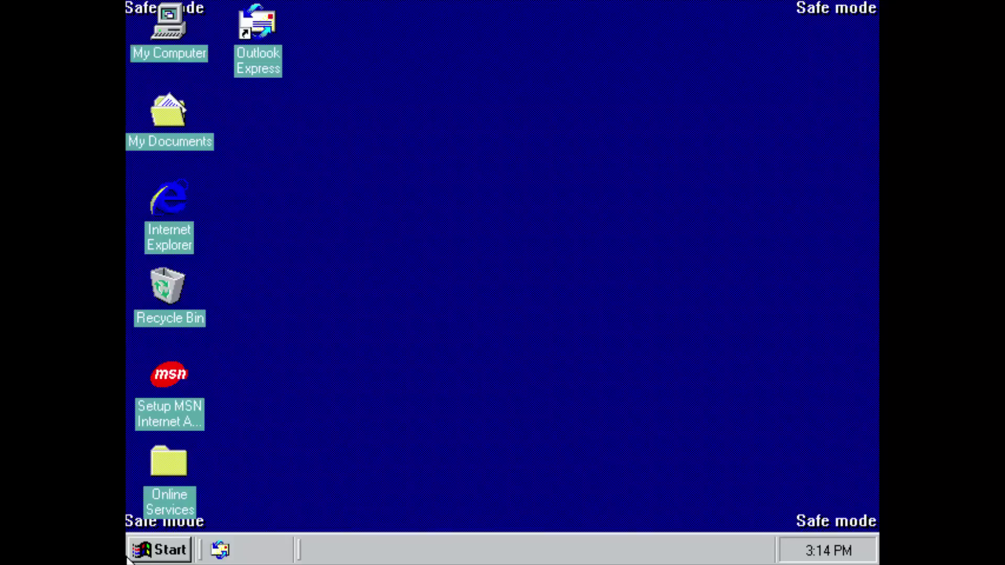
left_click(158, 550)
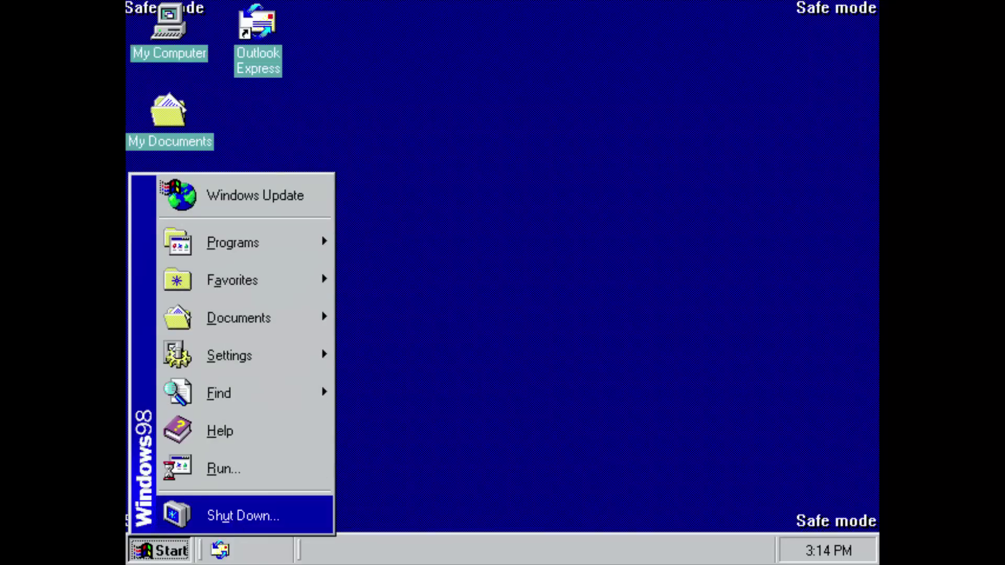
left_click(234, 514)
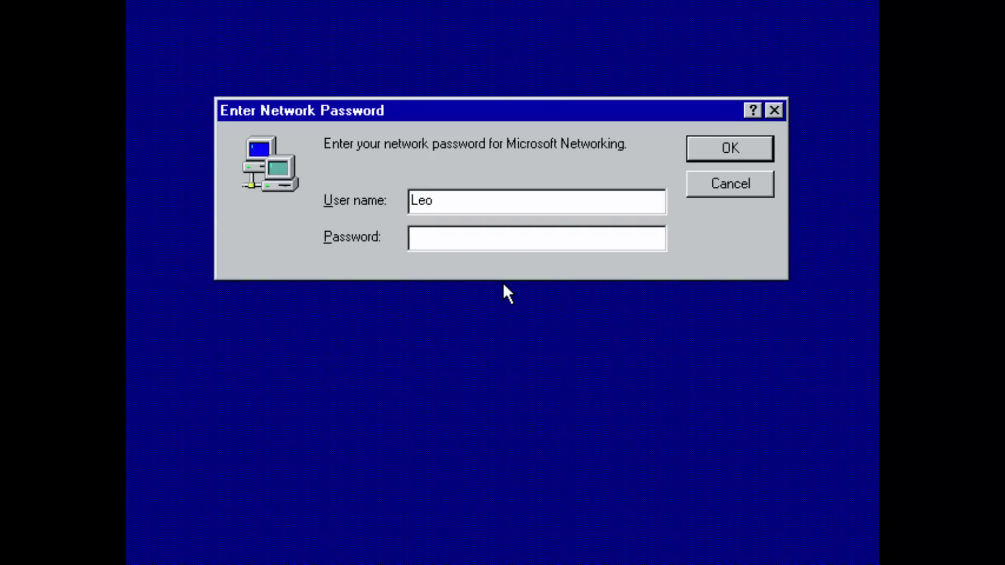
Step: Skip the network password with a blank entry and close the Welcome to Windows 98 screen
key("Return")
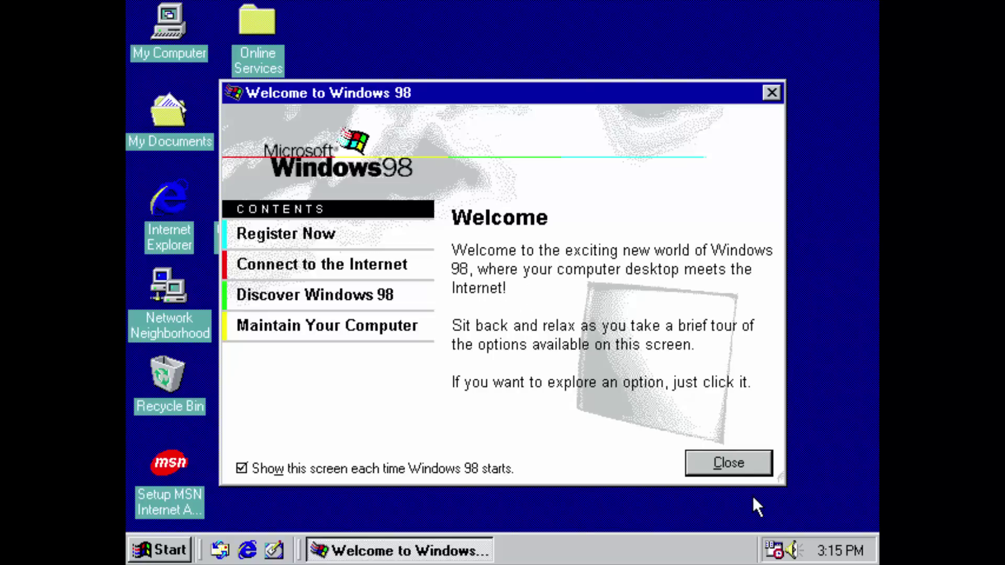
left_click(746, 466)
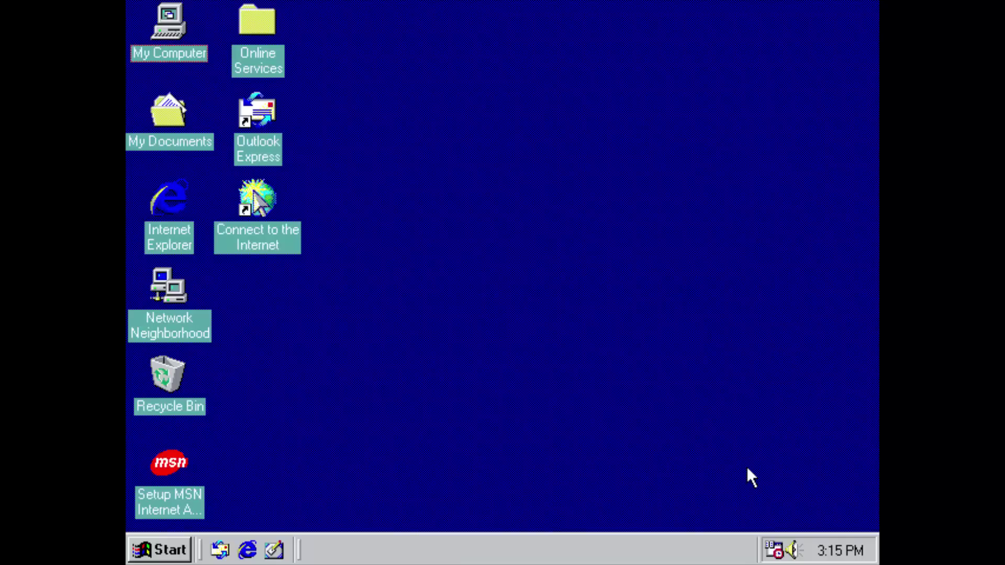
Step: Browse the Start menu and desktop context menu, then launch Internet Explorer from its desktop icon
left_click(166, 549)
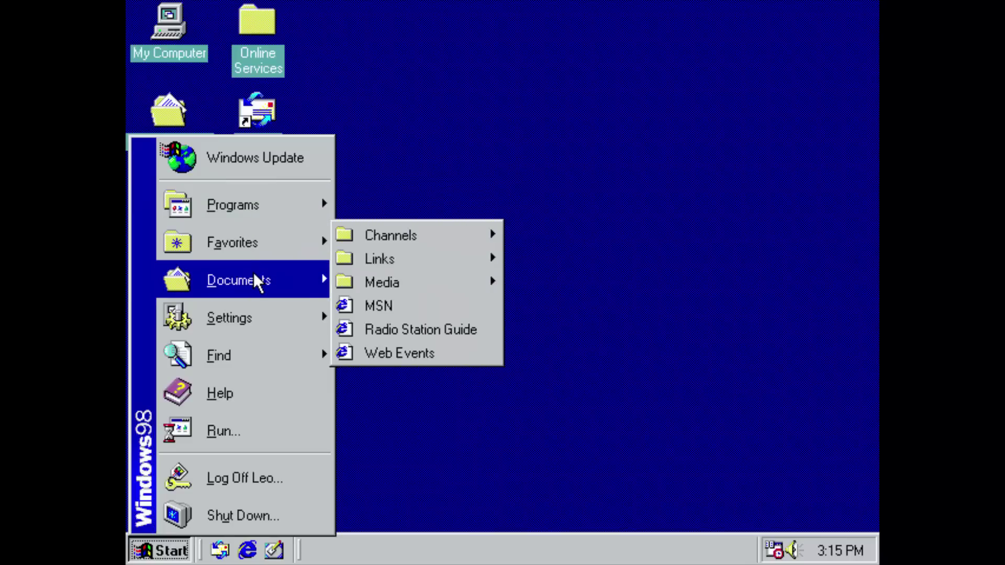
mouse_move(254, 275)
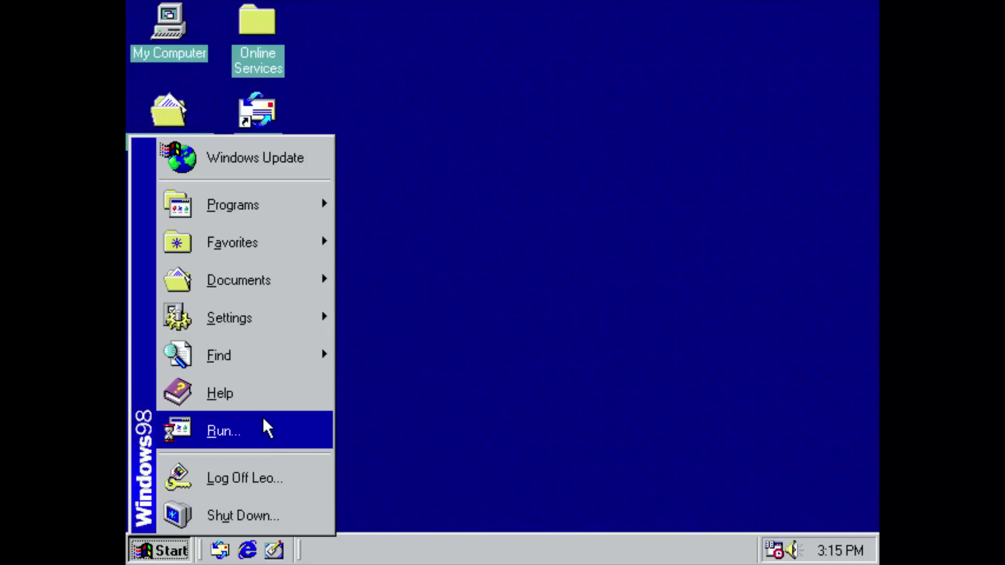
left_click(582, 234)
right_click(582, 234)
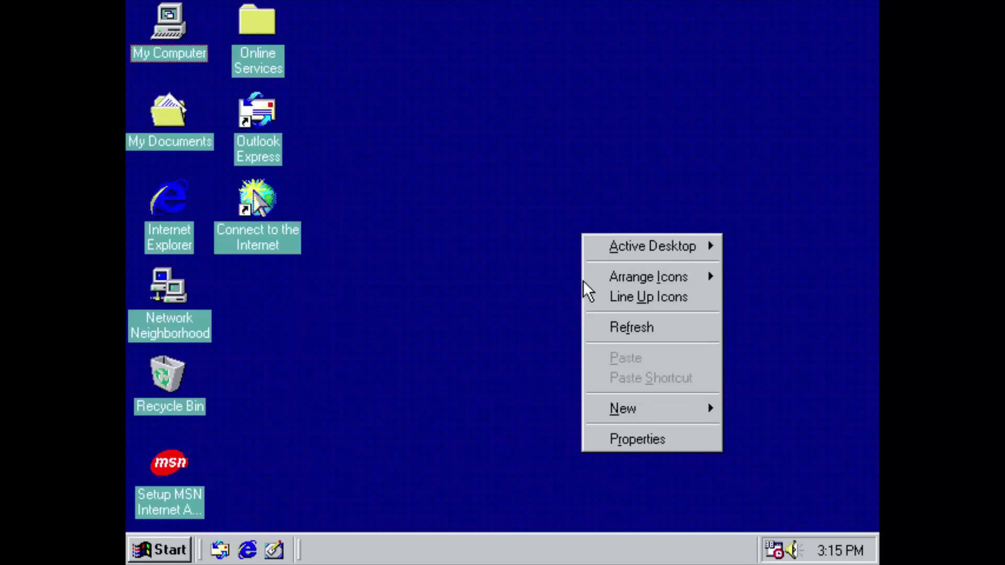
left_click(534, 310)
left_click(158, 199)
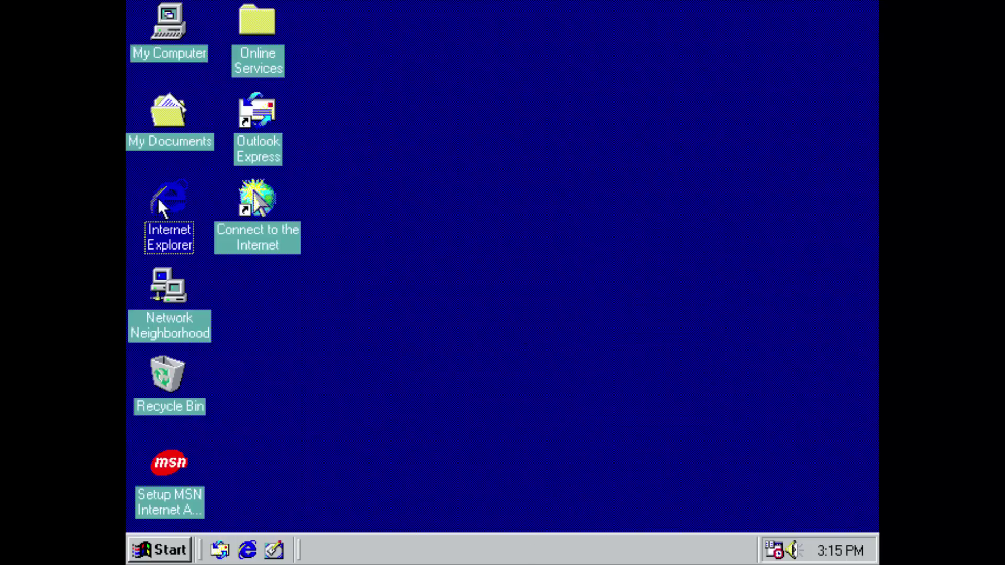
double_click(157, 196)
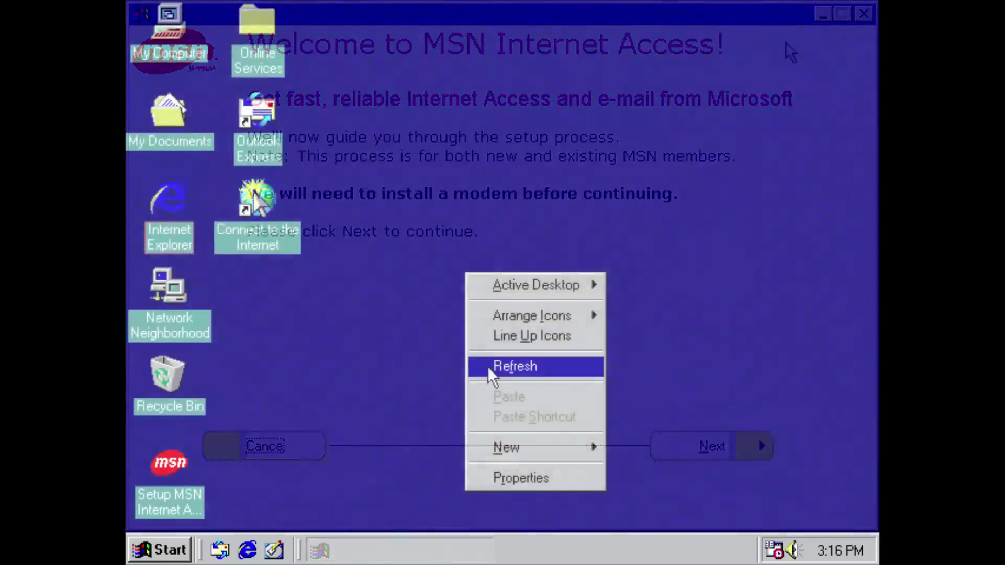
Step: Choose Refresh from the Windows 98 desktop context menu
left_click(489, 368)
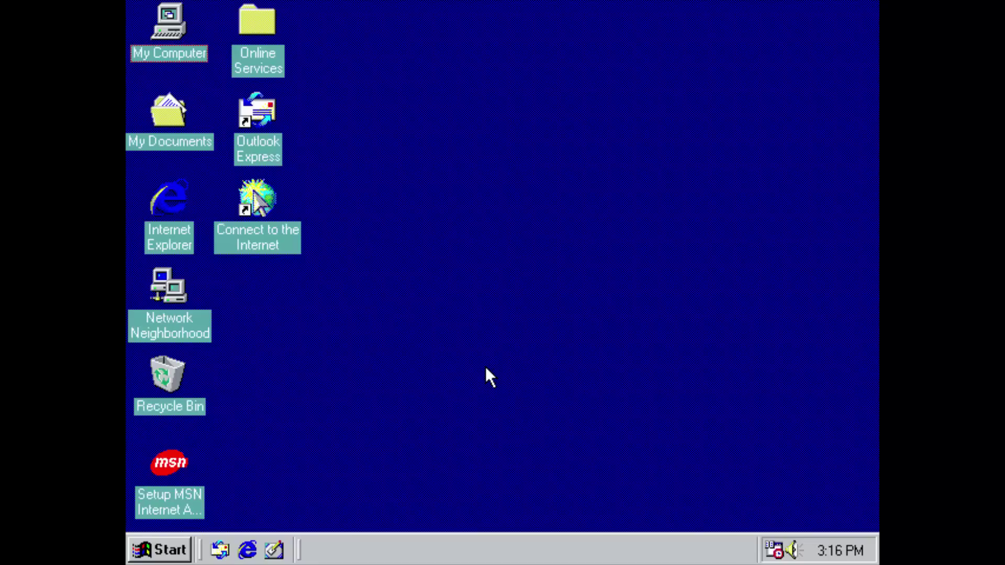